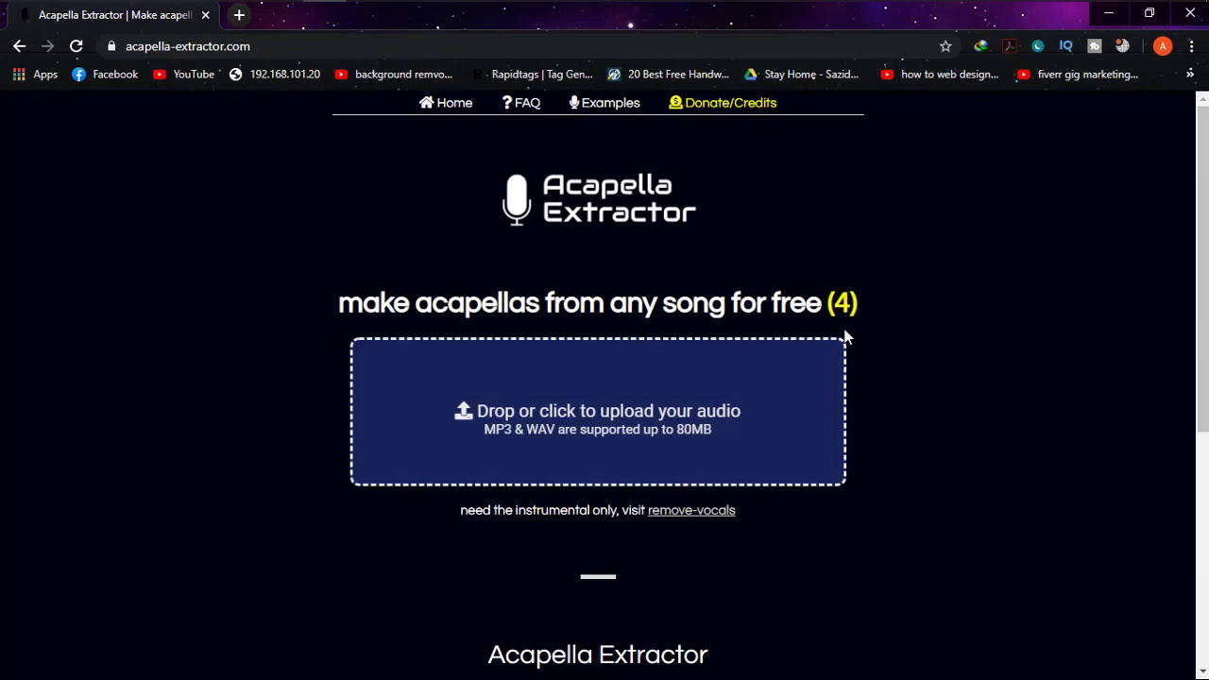
Read the (4) counter's tooltip confirming four free extractions remain on Acapella Extractor.
mouse_move(851, 308)
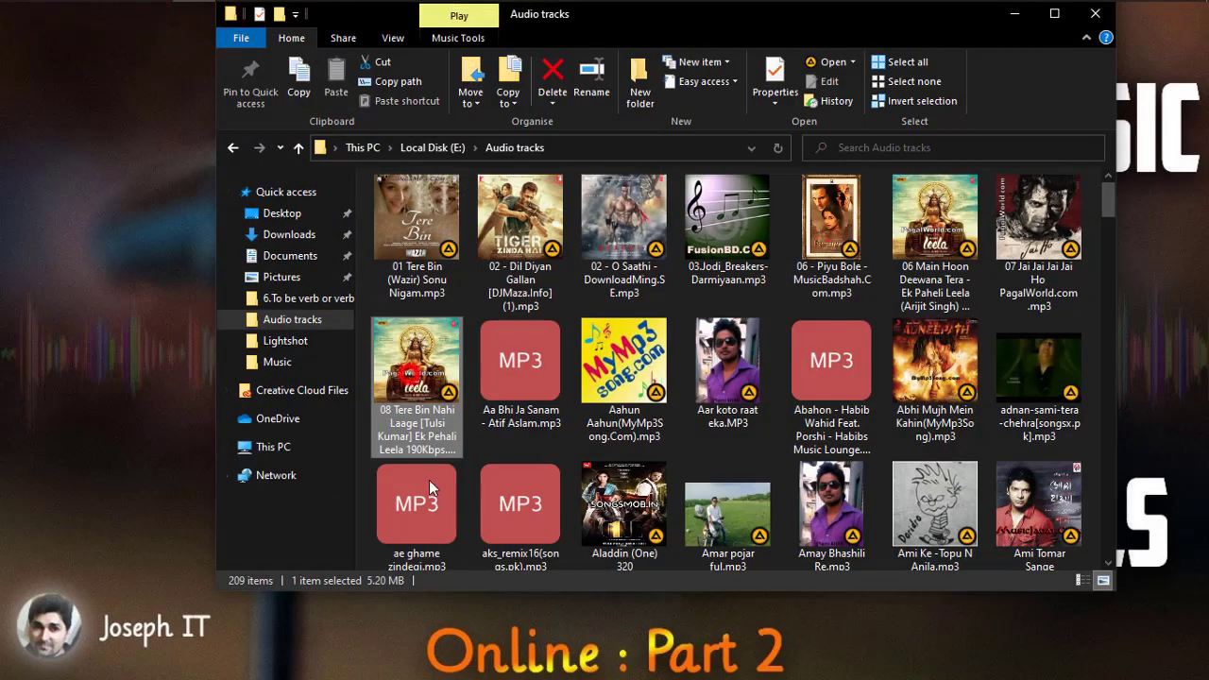
Preview Tere Bin Nahi Laage in AIMP at about 0:37, 1:41 and 2:40, then pause and close it.
mouse_move(430, 368)
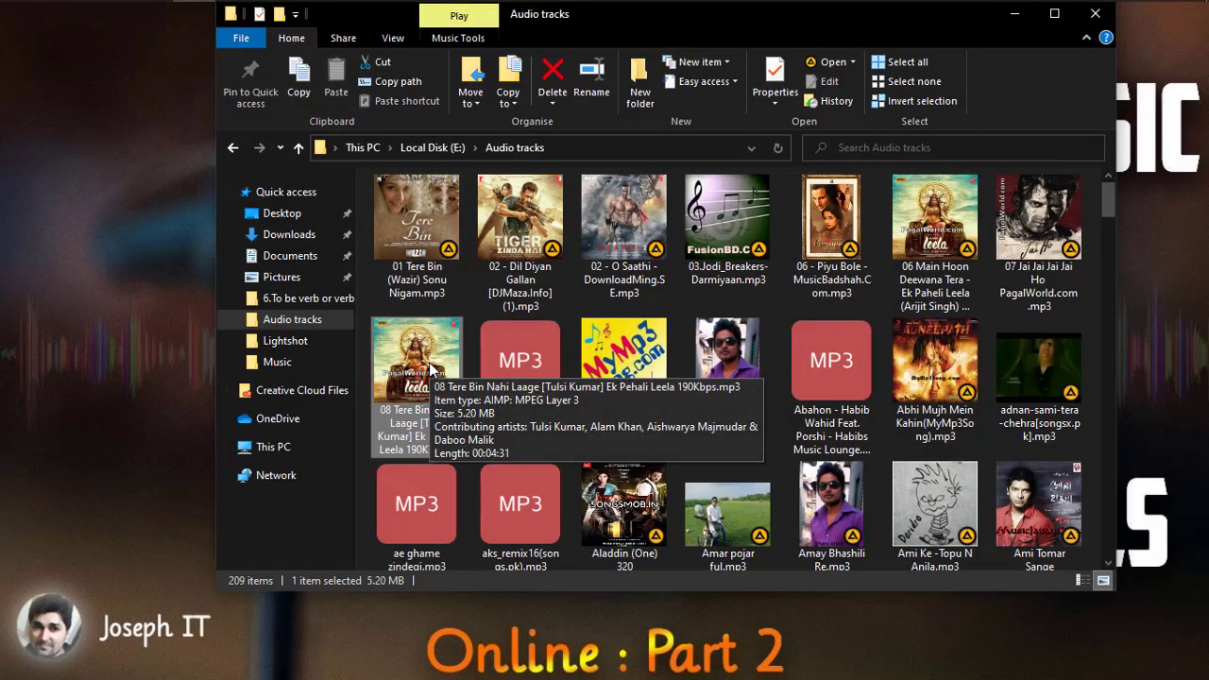
left_click(1014, 13)
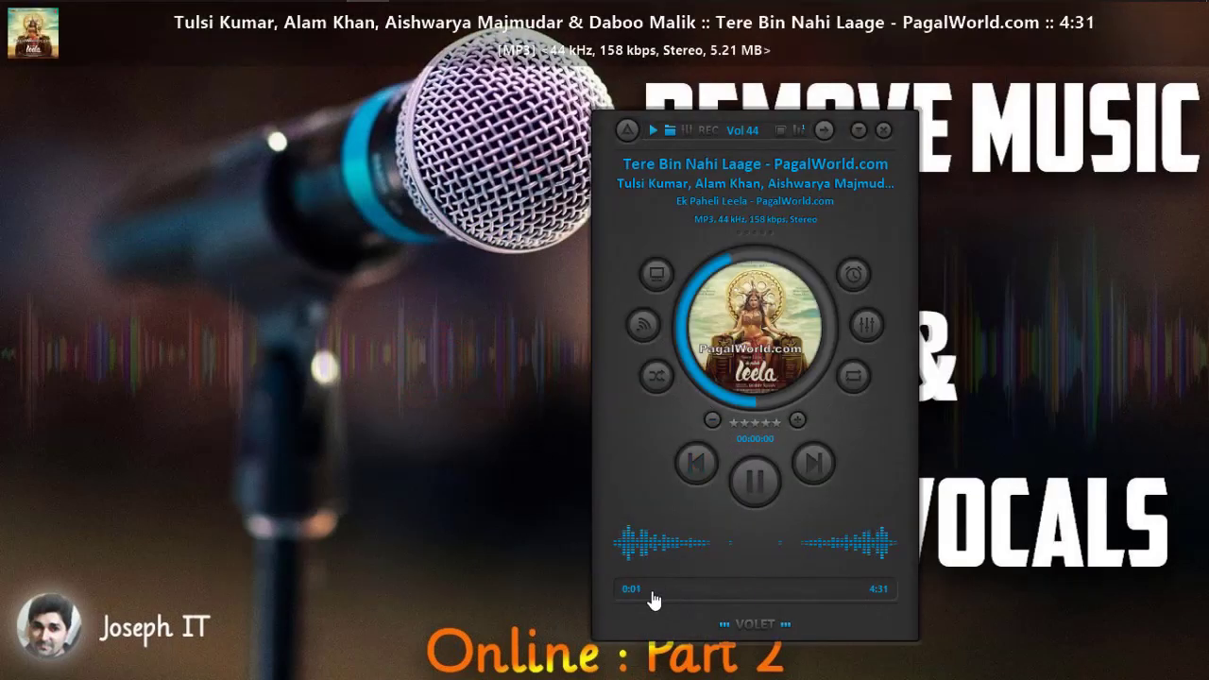
left_click(654, 596)
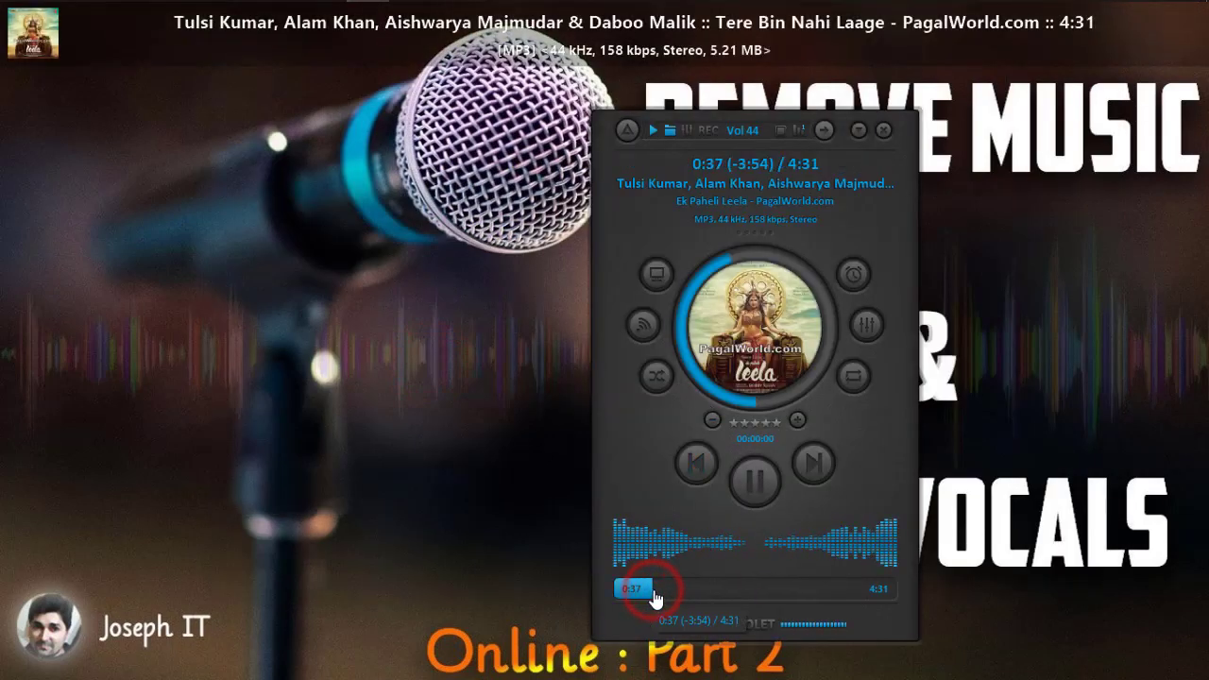
left_click(718, 596)
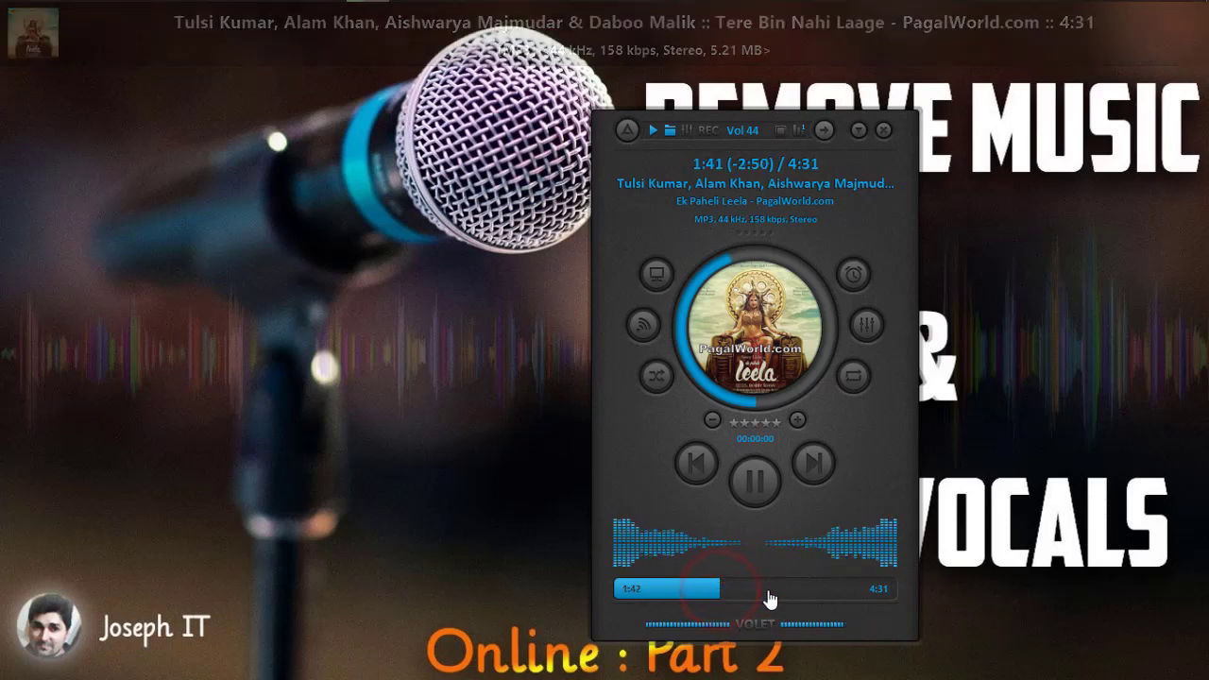
left_click(778, 593)
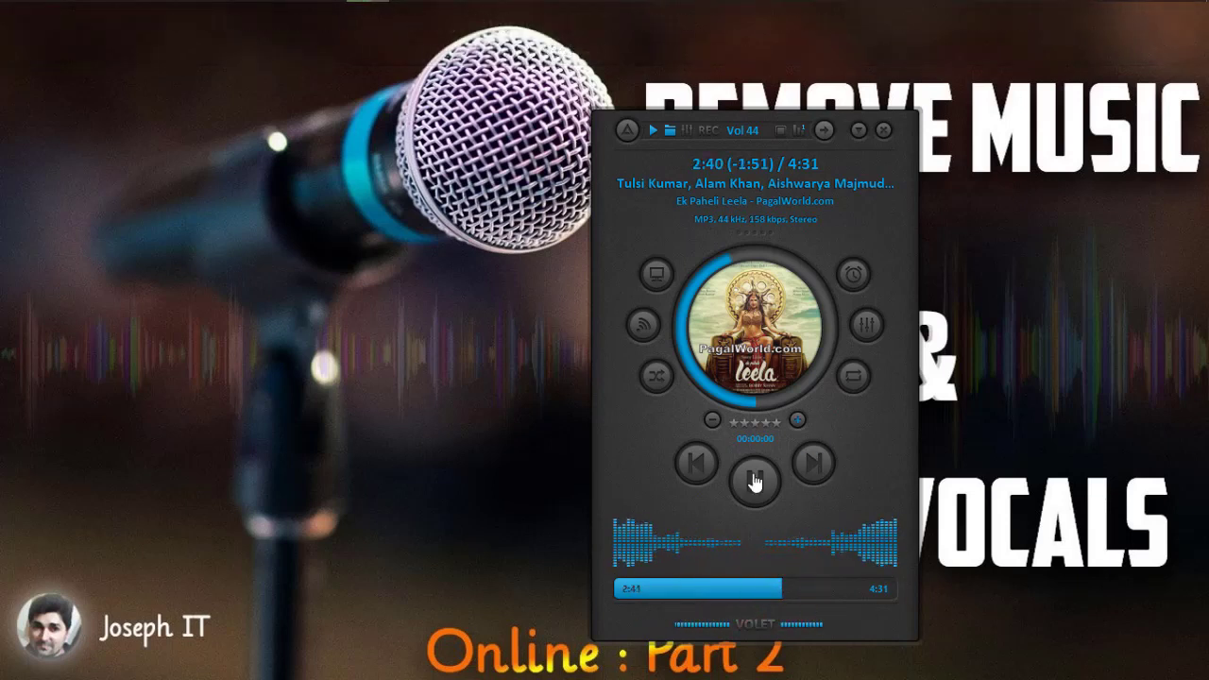
left_click(754, 495)
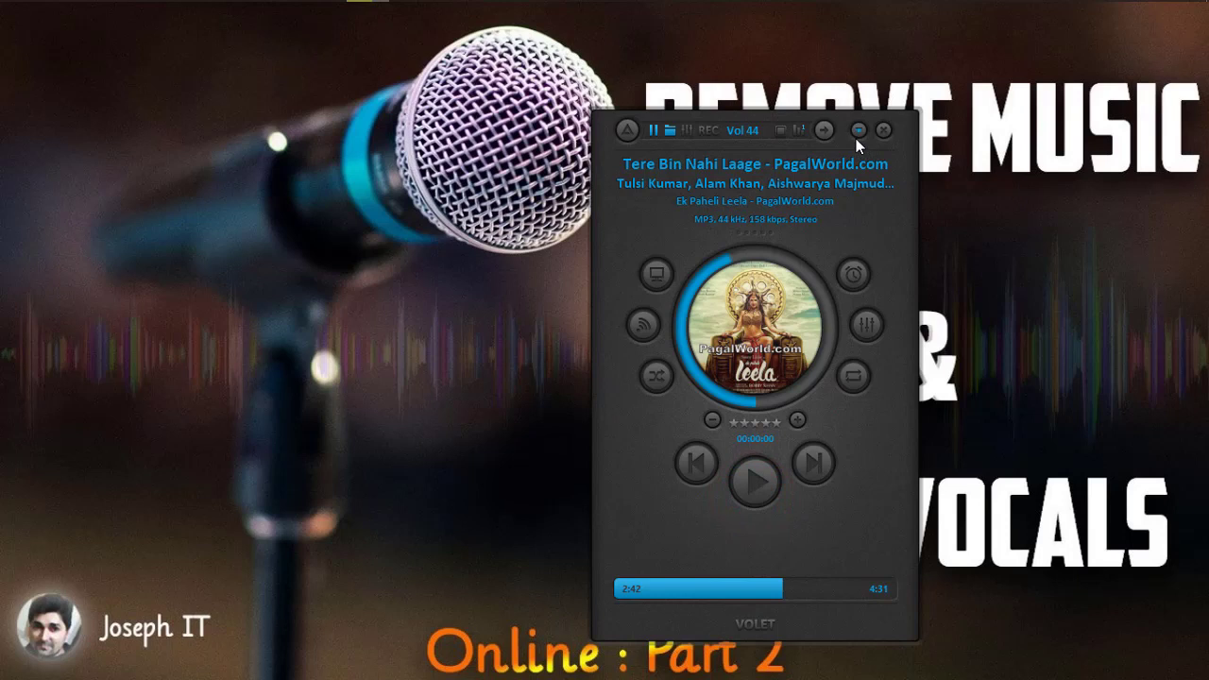
left_click(858, 130)
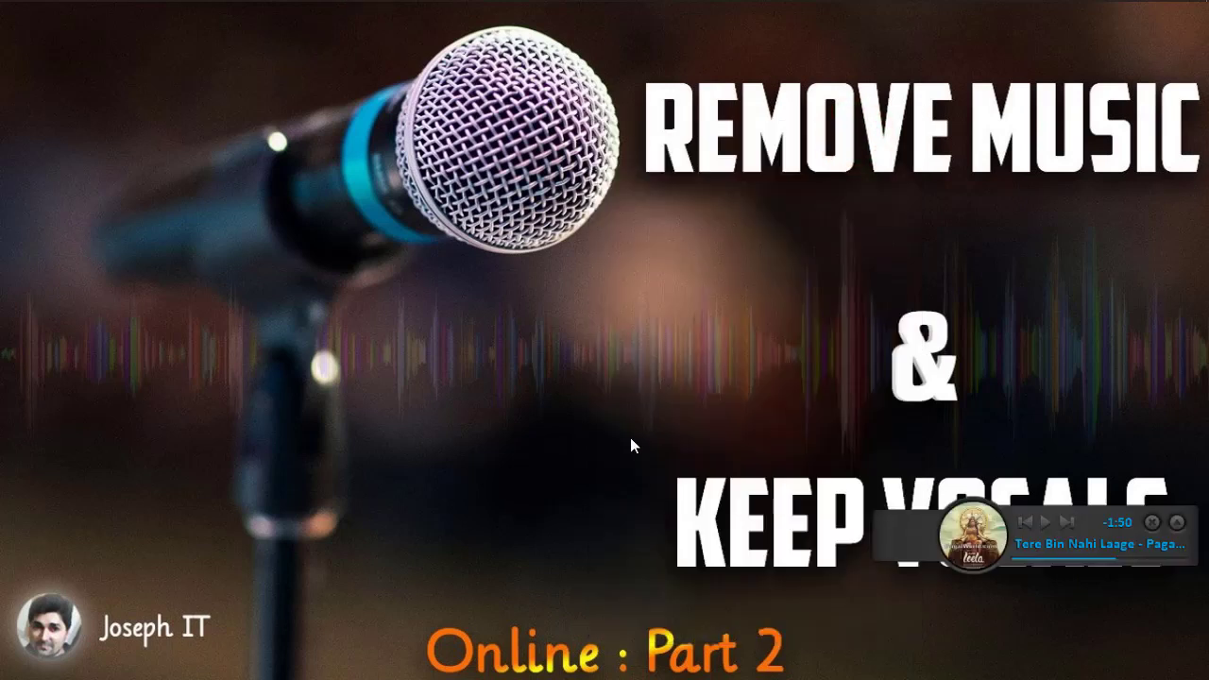
left_click(1153, 522)
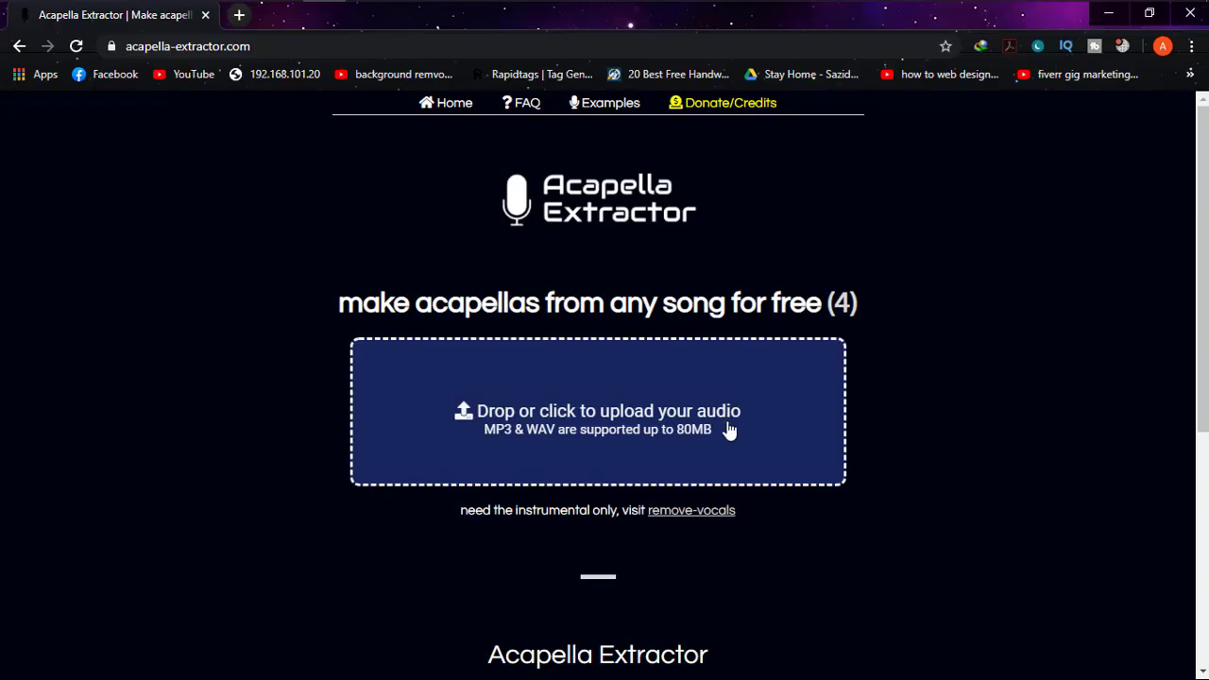
Upload the 08 Tere Bin Nahi Laage file, queuing it as number 9 in line.
left_click(734, 433)
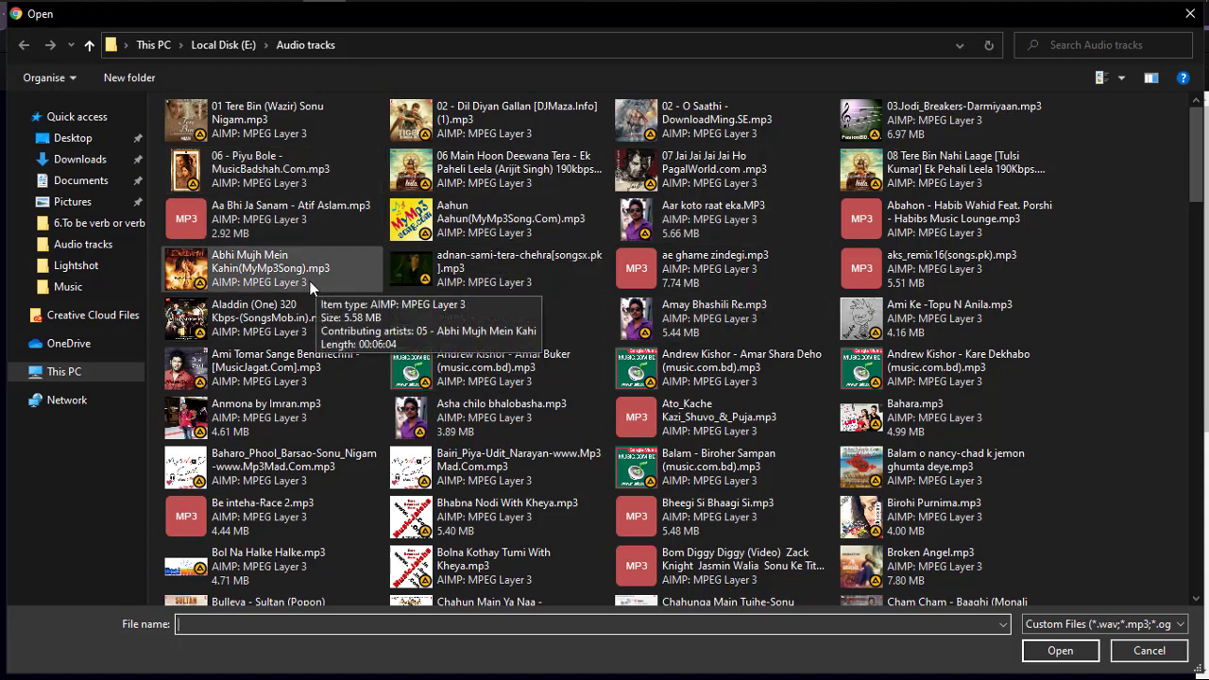
double_click(913, 168)
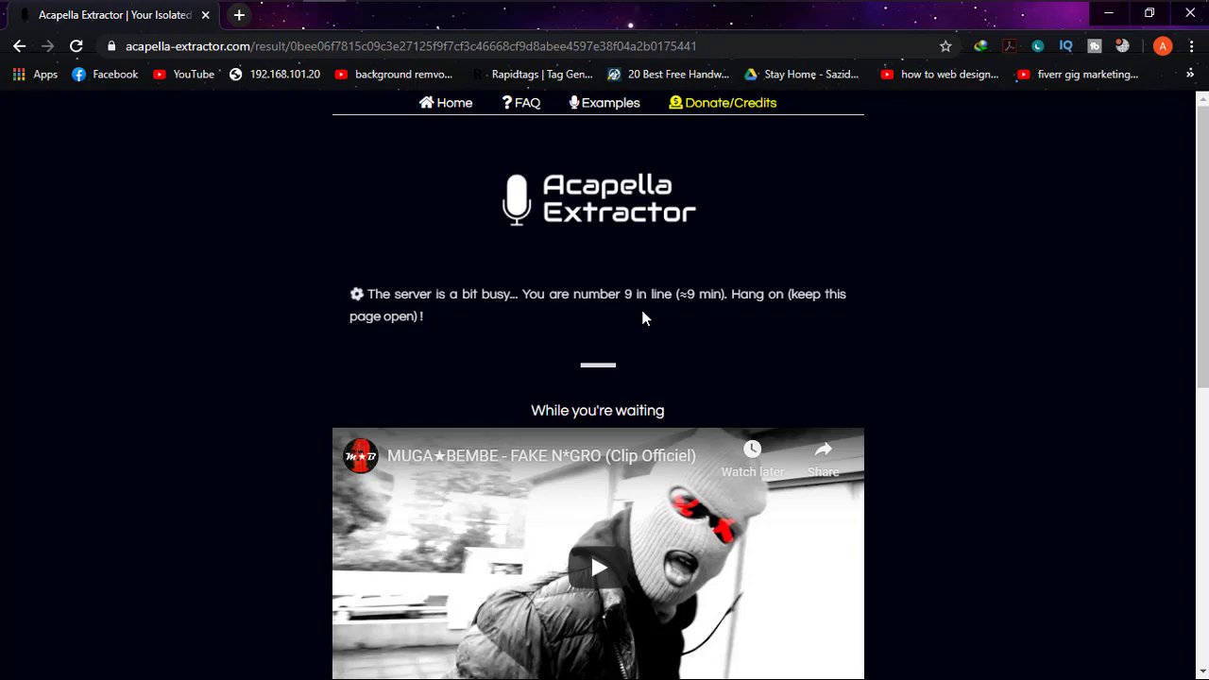
Wait on the result page until the 'Download the acapella' button appears.
left_click(614, 399)
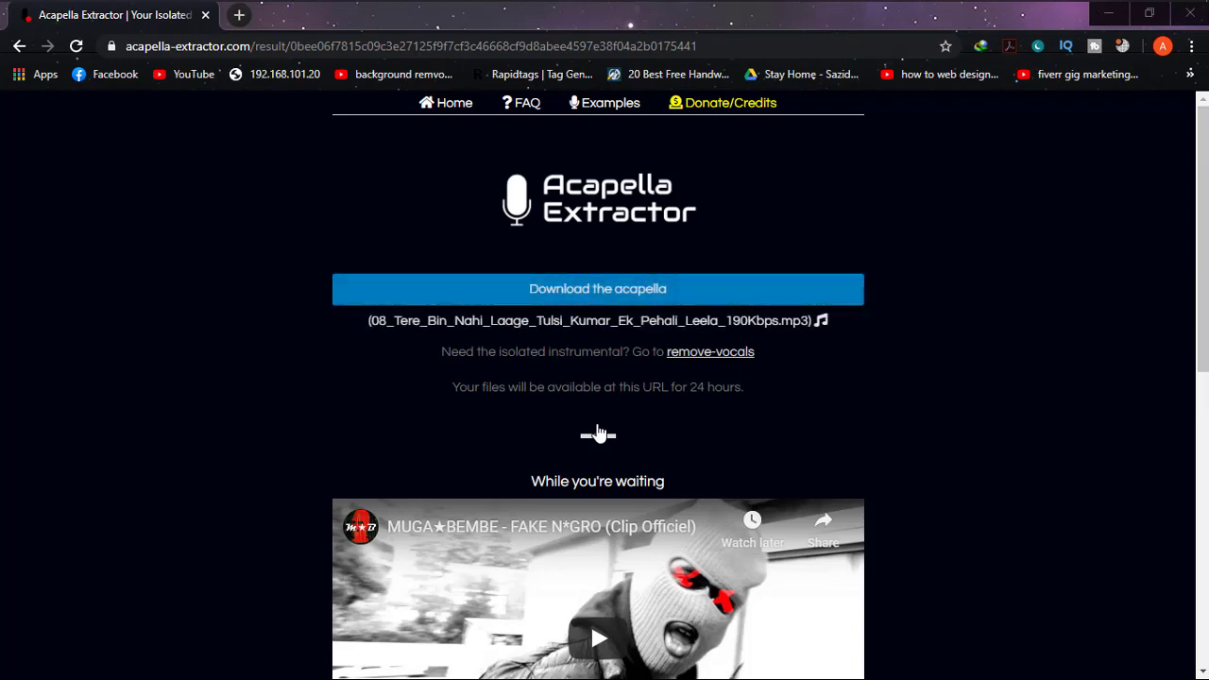
Download the 45.66 MB acapella WAV through IDM into Downloads\Music and open that folder.
left_click(596, 304)
scroll(591, 322, "down", 7)
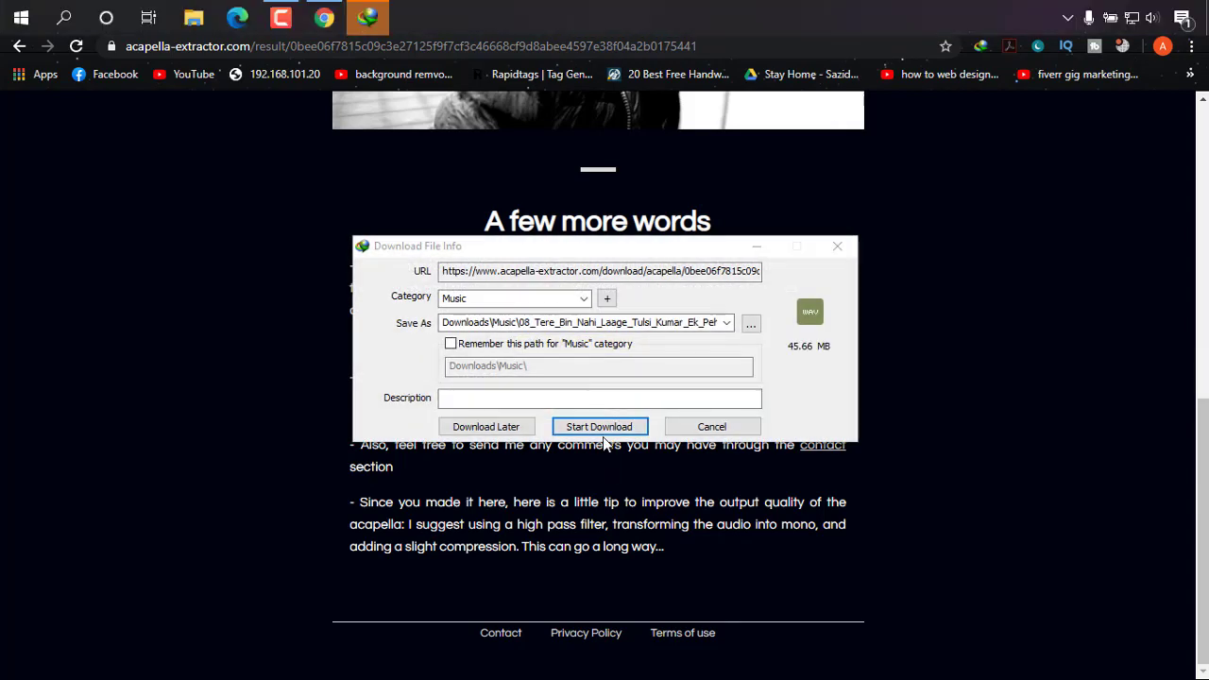
left_click(628, 427)
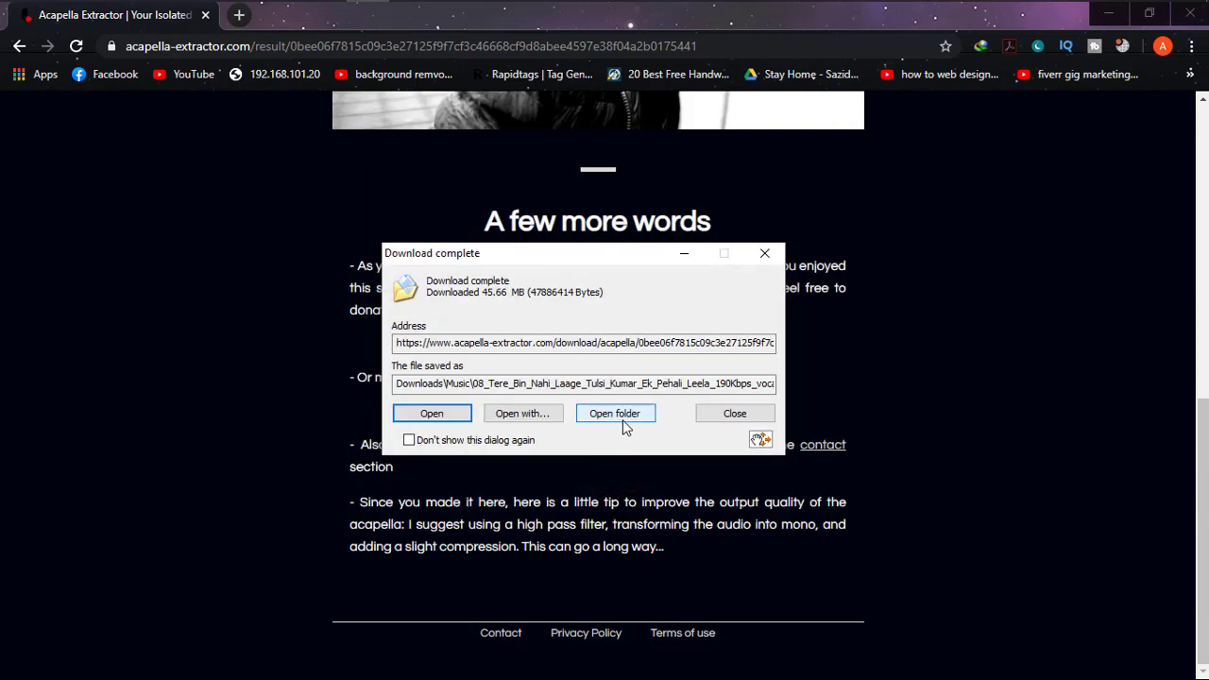
left_click(622, 421)
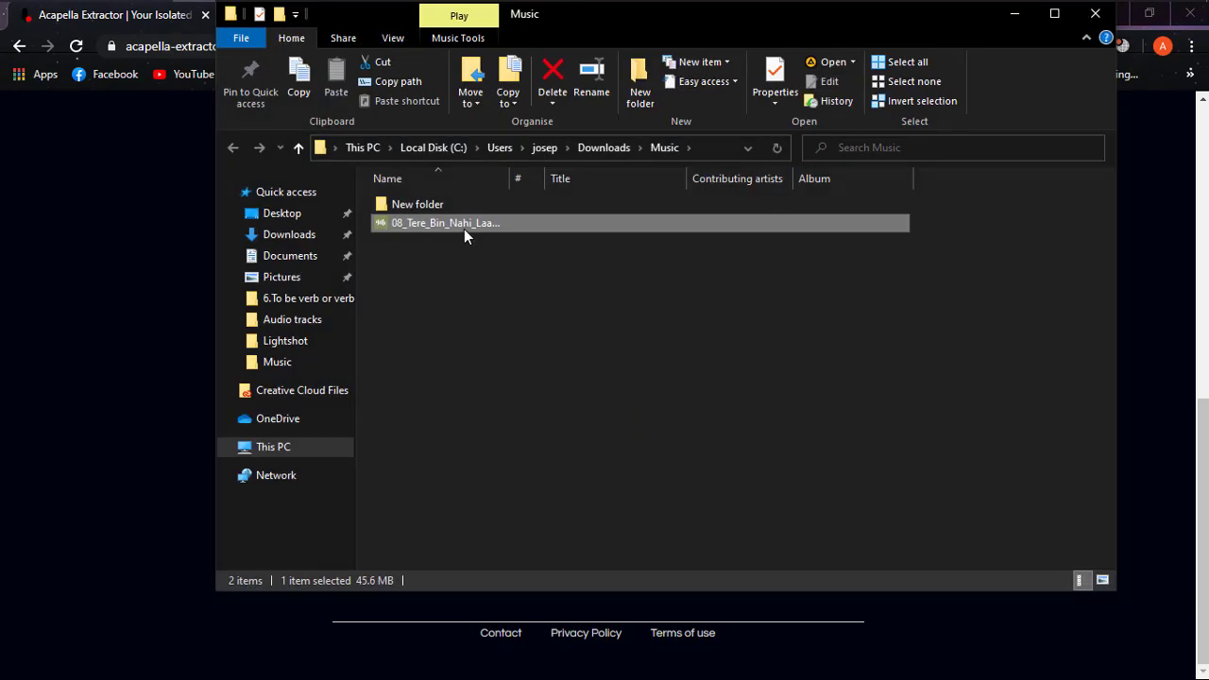
Play the vocals WAV in AIMP at about 0:35, 1:44, 2:57 and 3:53, then pause.
double_click(431, 230)
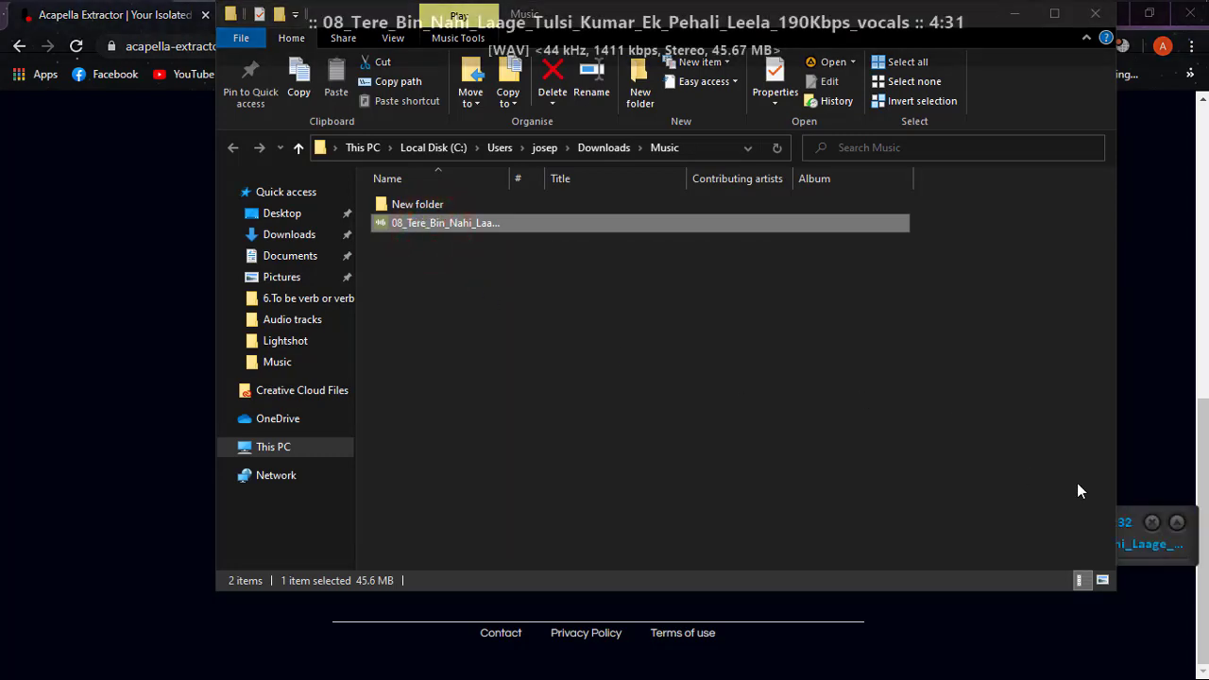
left_click(1183, 526)
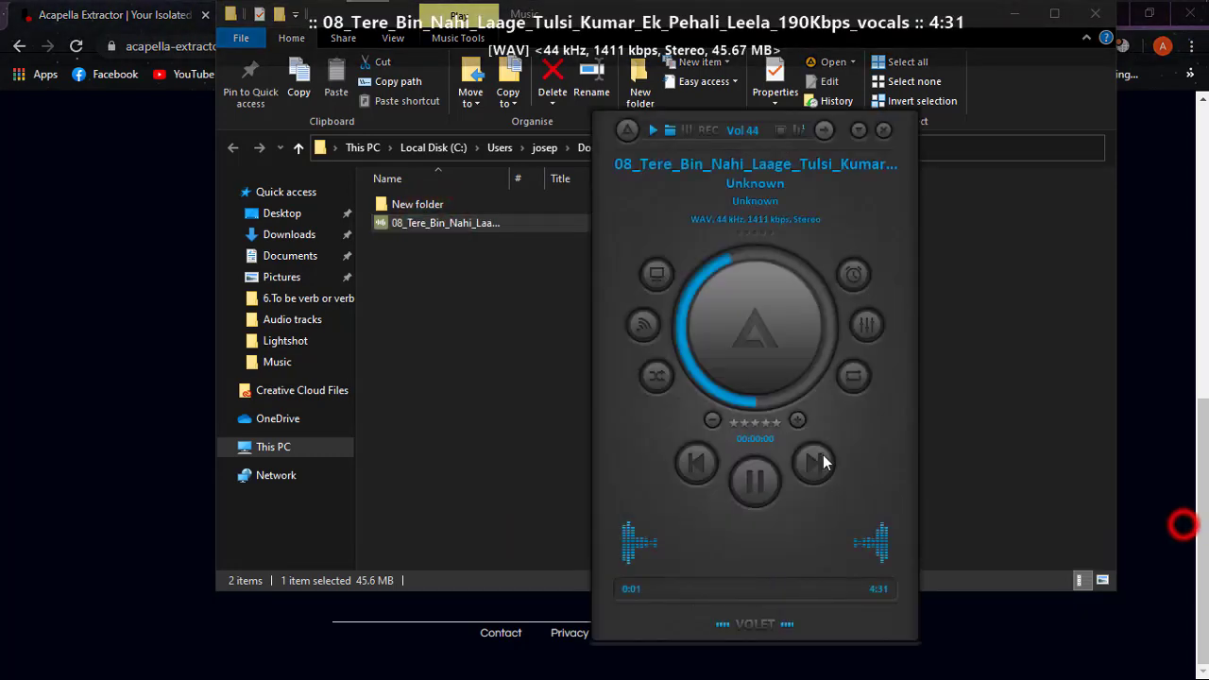
left_click(651, 590)
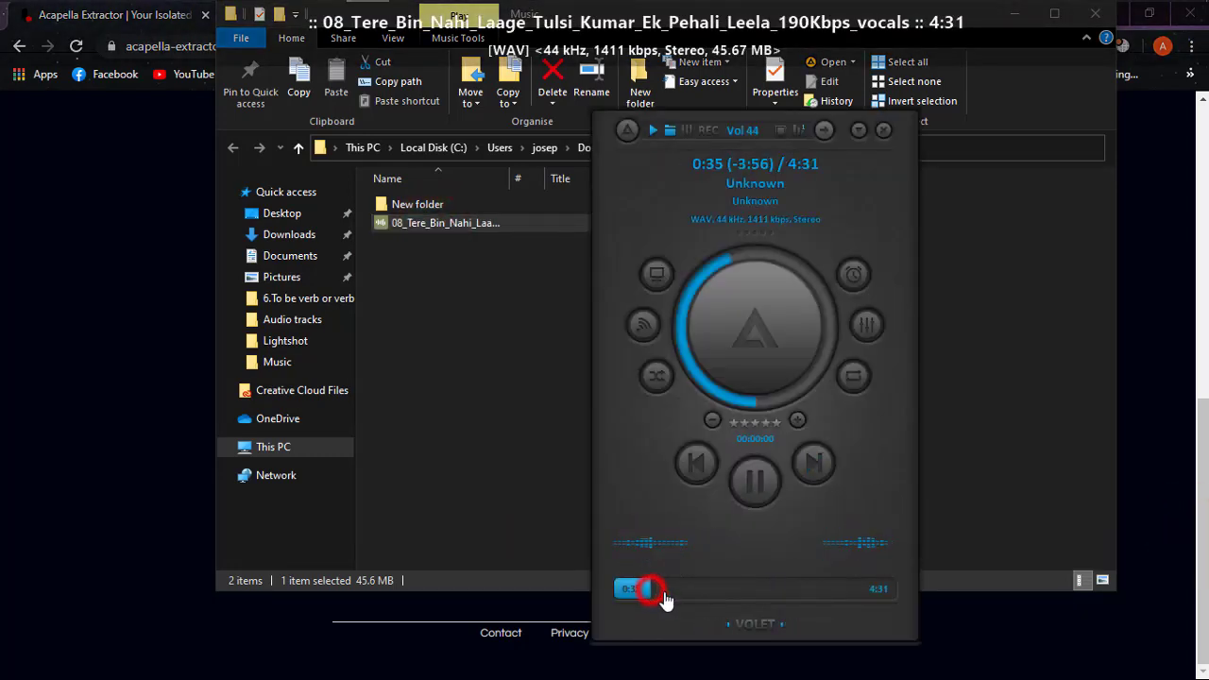
left_click(723, 590)
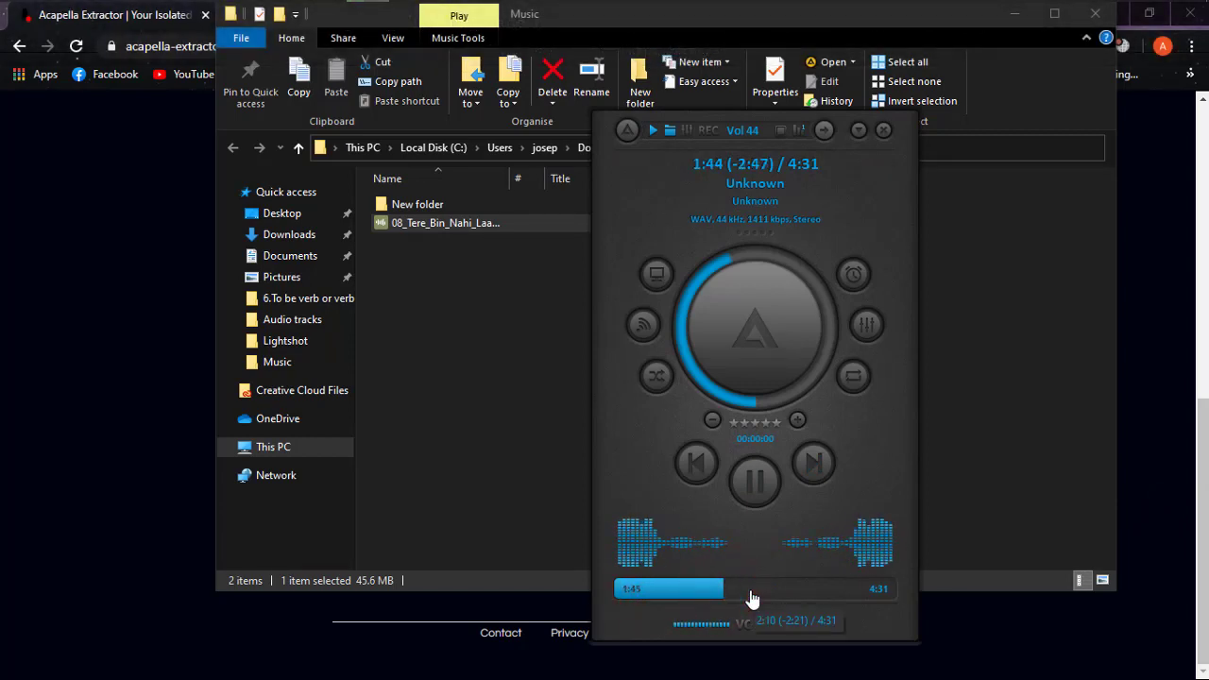
left_click(799, 595)
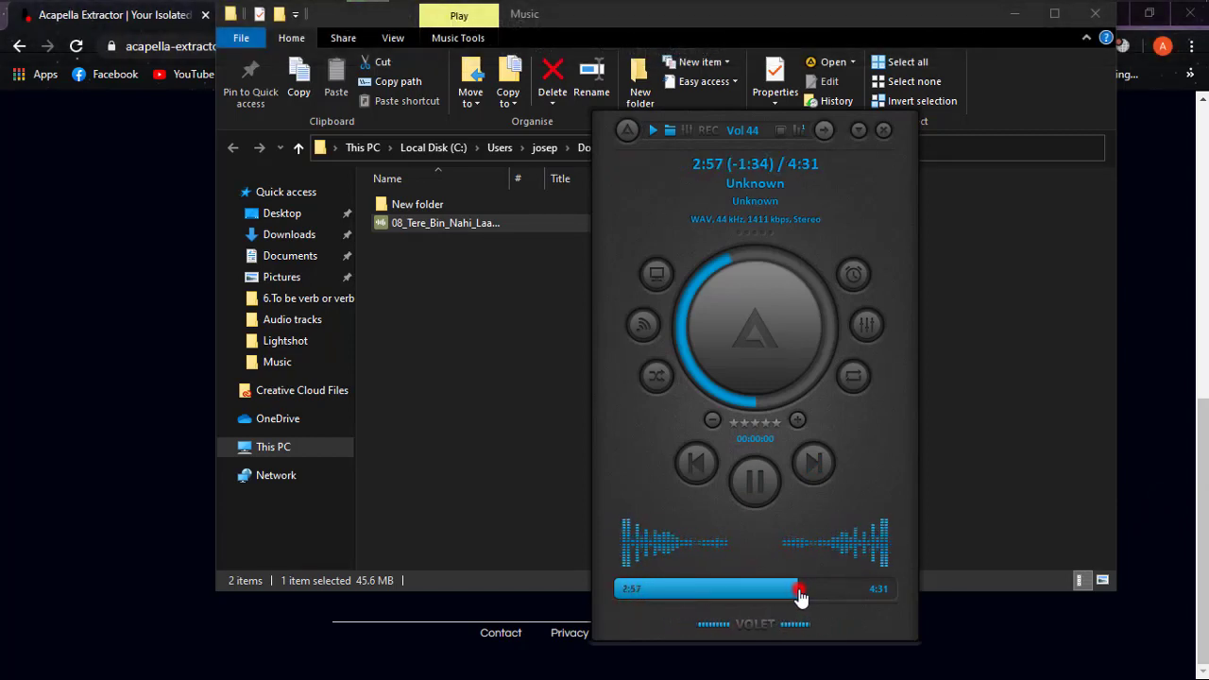
left_click(857, 595)
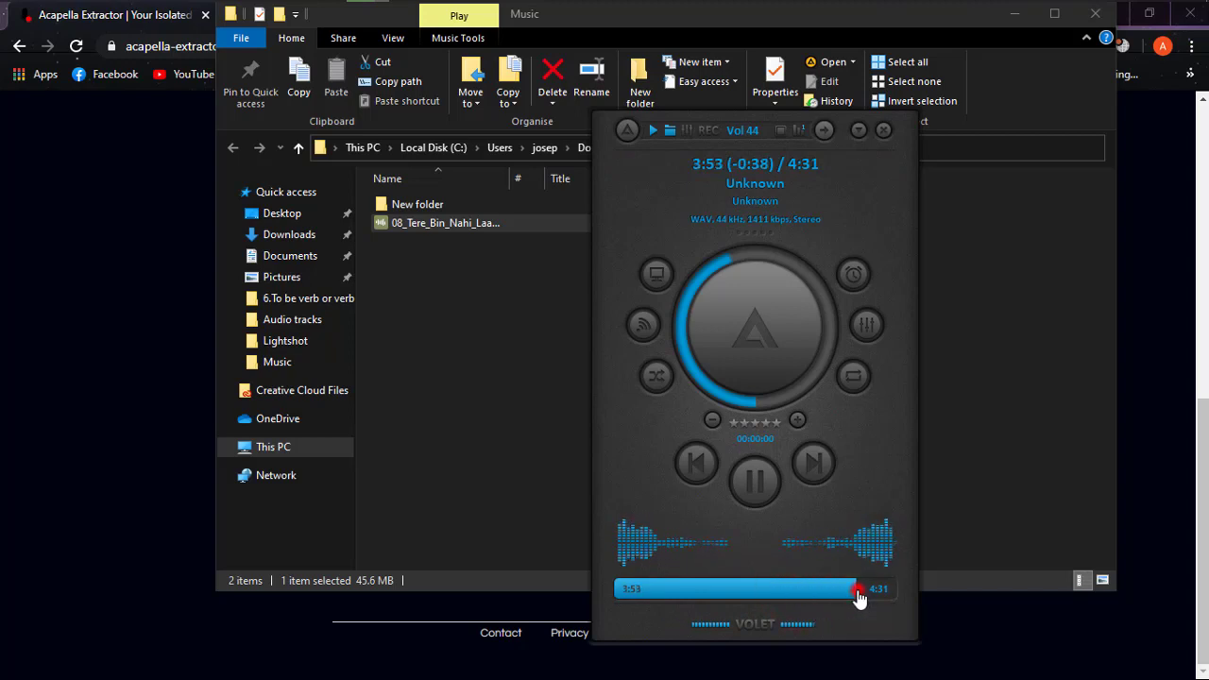
left_click(755, 480)
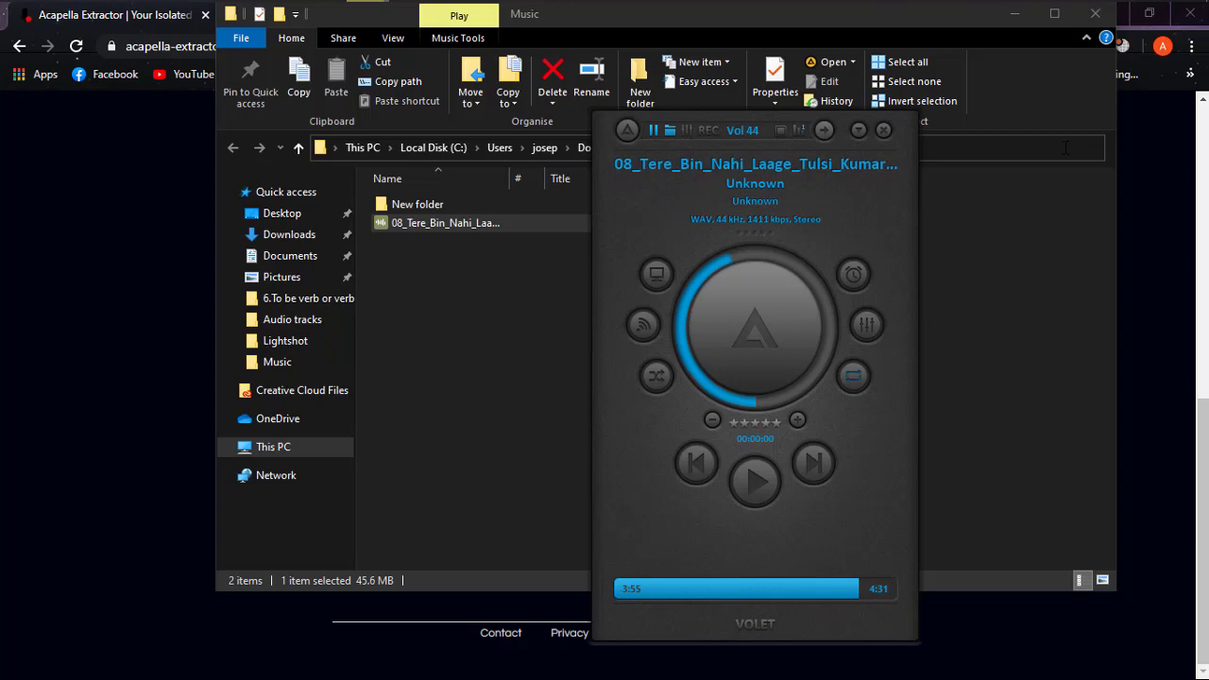
Close AIMP and reselect the vocals WAV, keeping its file name unchanged.
left_click(883, 129)
left_click(432, 227)
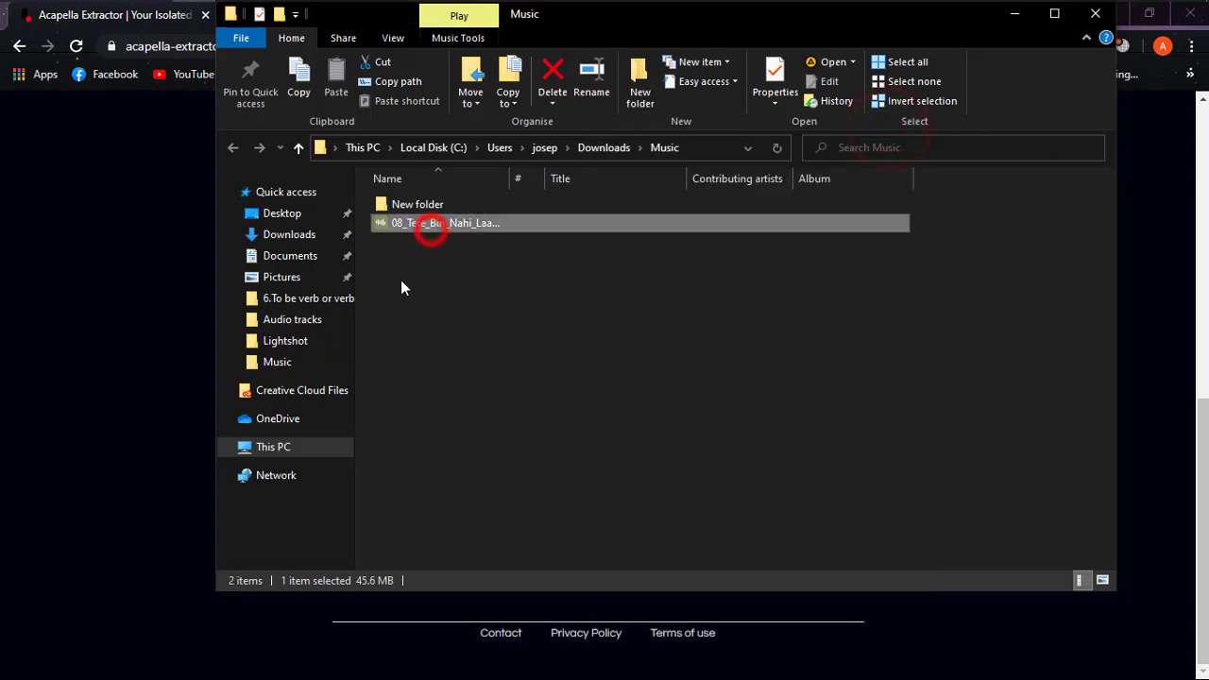
left_click(485, 447)
left_click(460, 225)
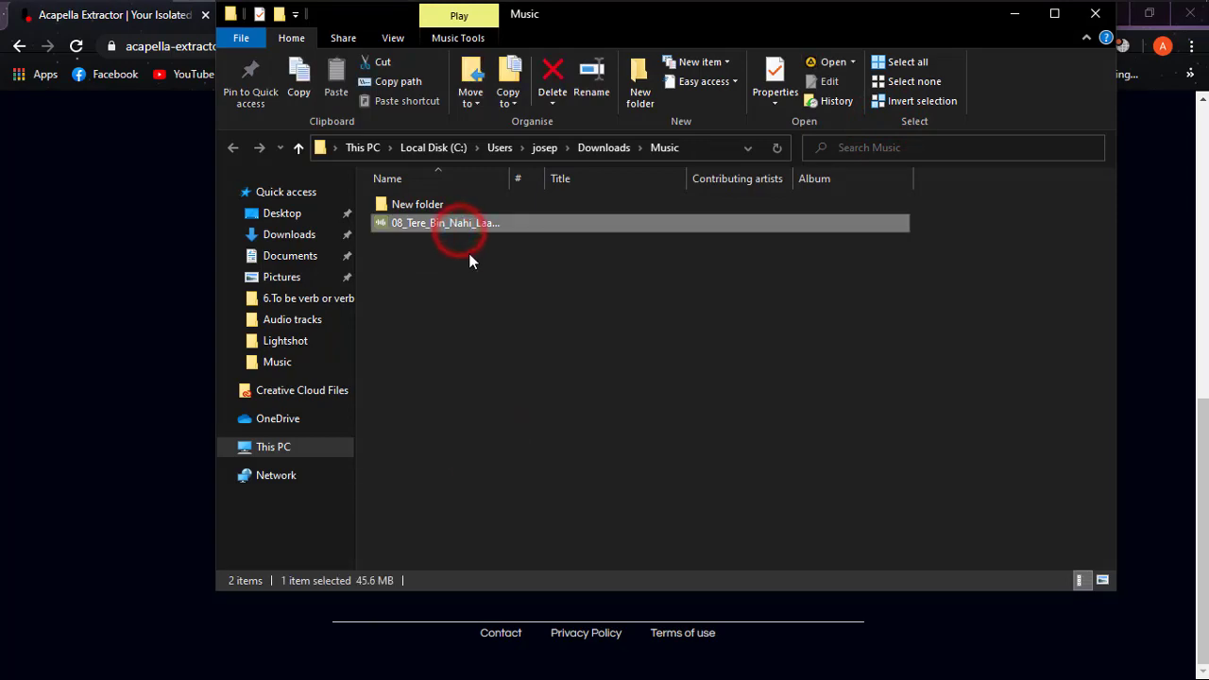
Launch Format Factory from a Start menu search for 'for'.
key("super")
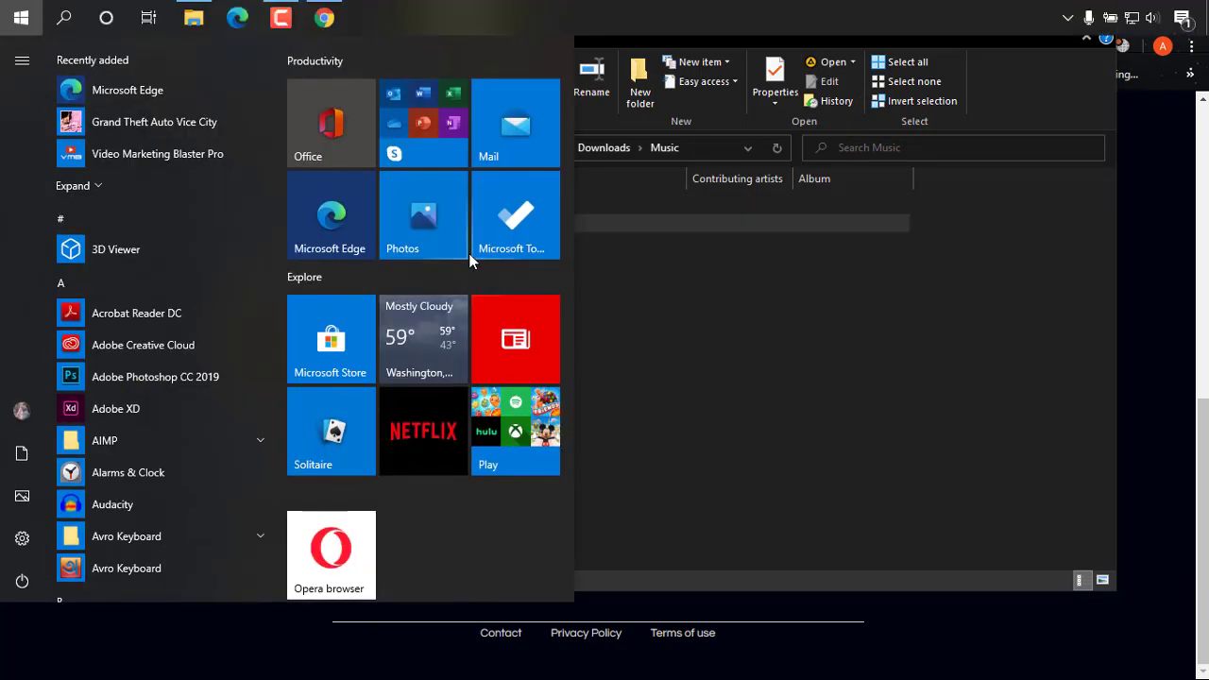
type("for")
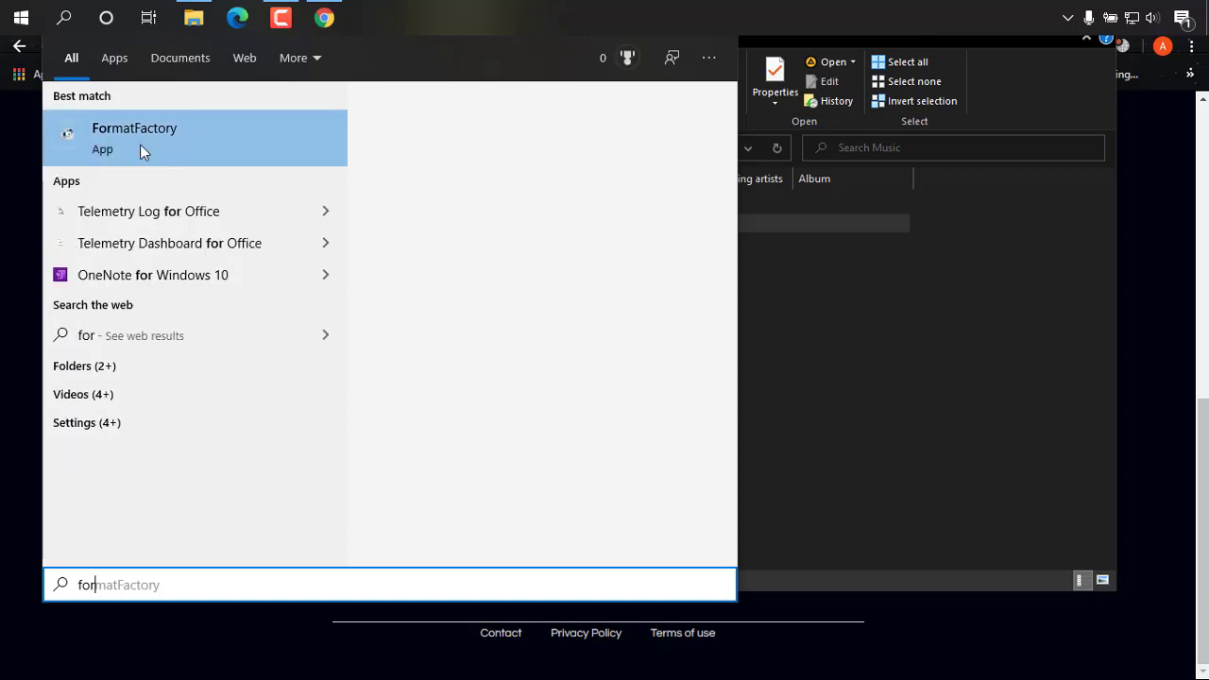
left_click(142, 152)
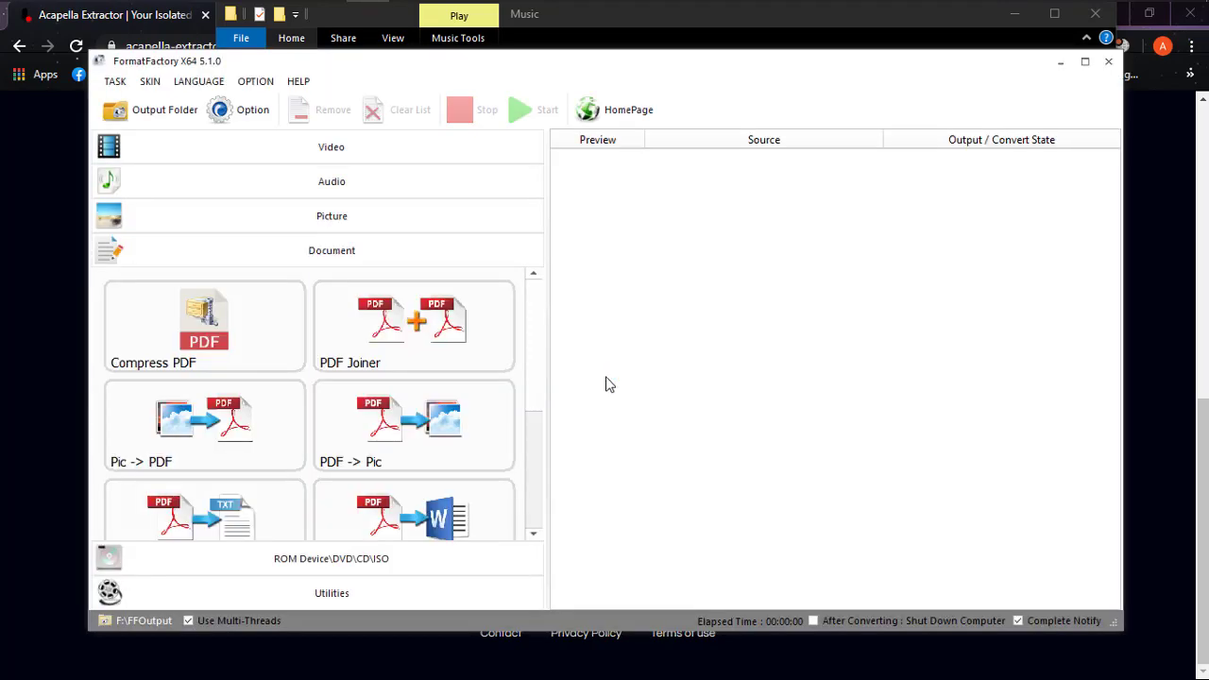
Convert the dragged-in vocals WAV to MP3 in Format Factory, then close it.
left_click_drag(401, 68, 850, 73)
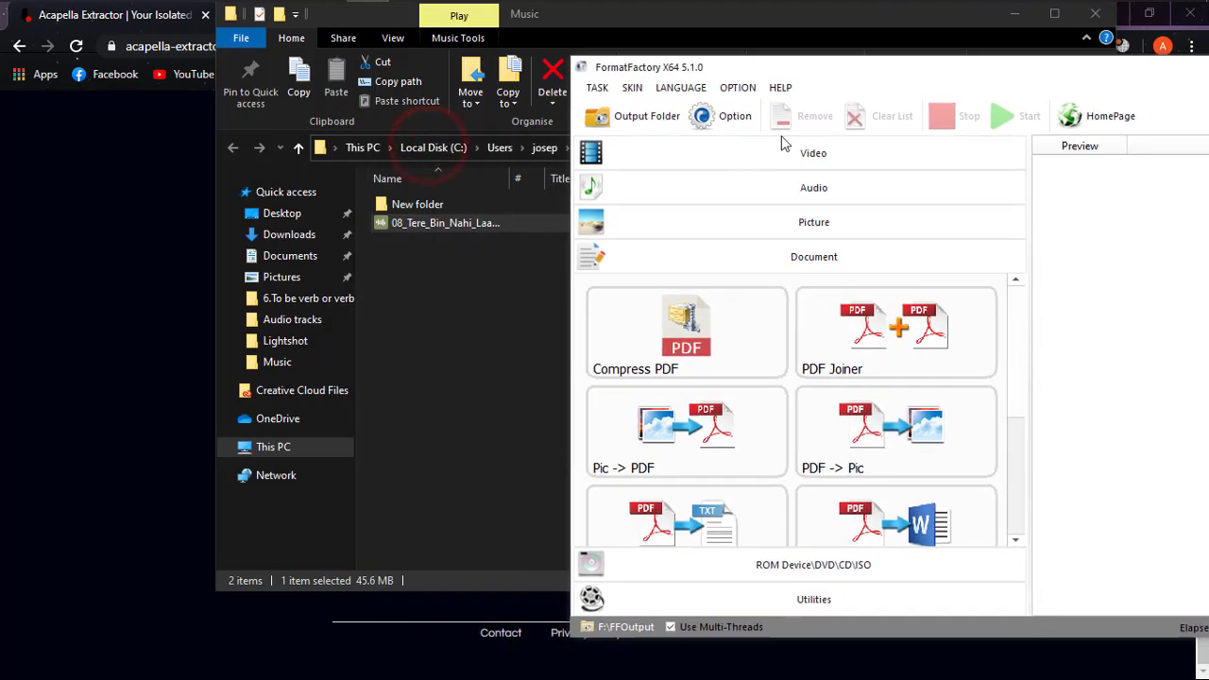
left_click_drag(420, 225, 1106, 326)
left_click(818, 271)
left_click(1112, 264)
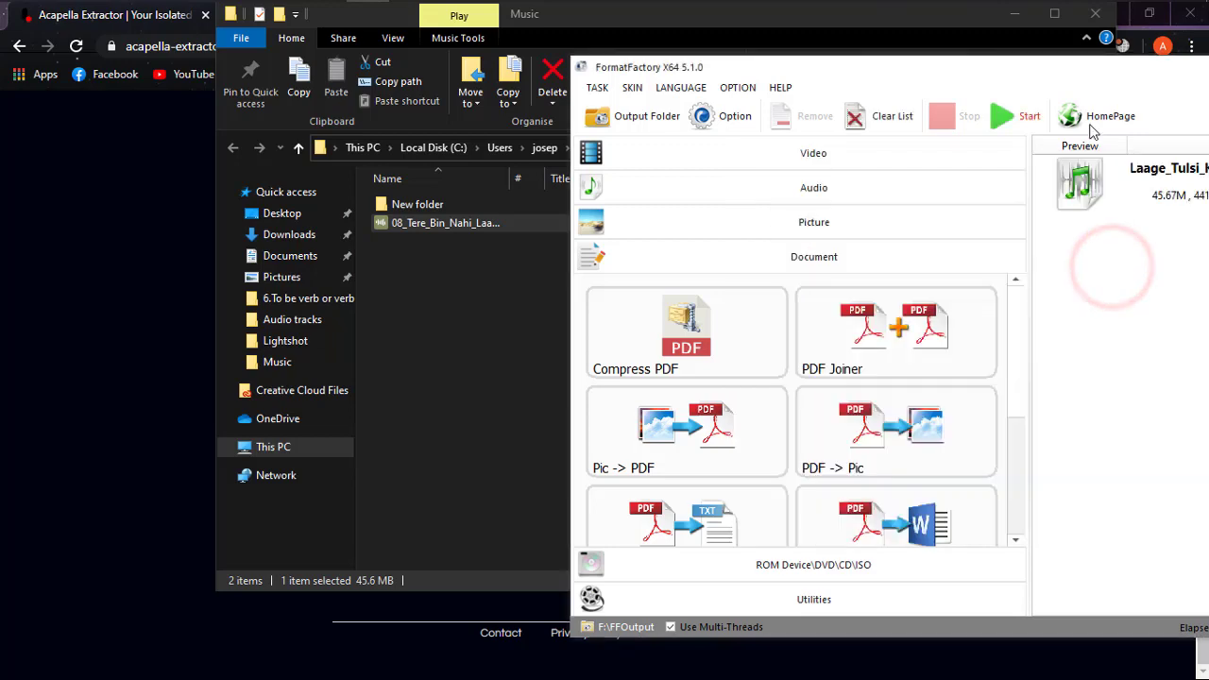
left_click_drag(1078, 72, 734, 58)
left_click(665, 99)
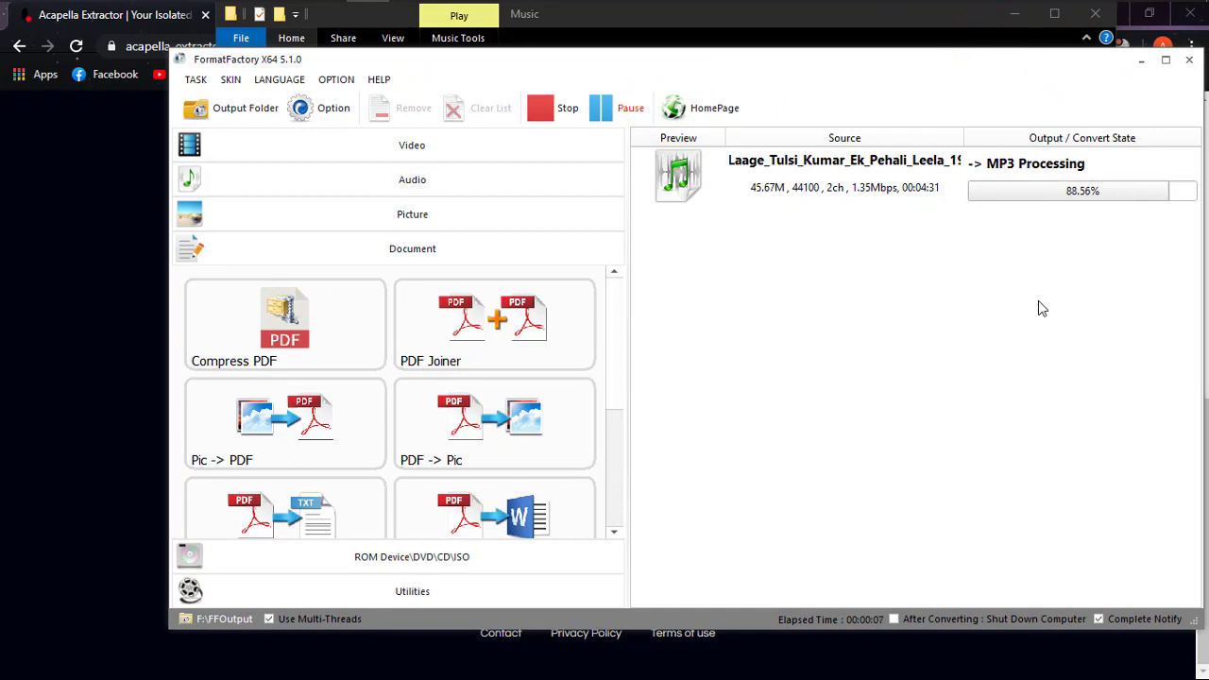
left_click(1190, 60)
Switch the Music folder to Large icons and select the converted MP3.
left_click(622, 312)
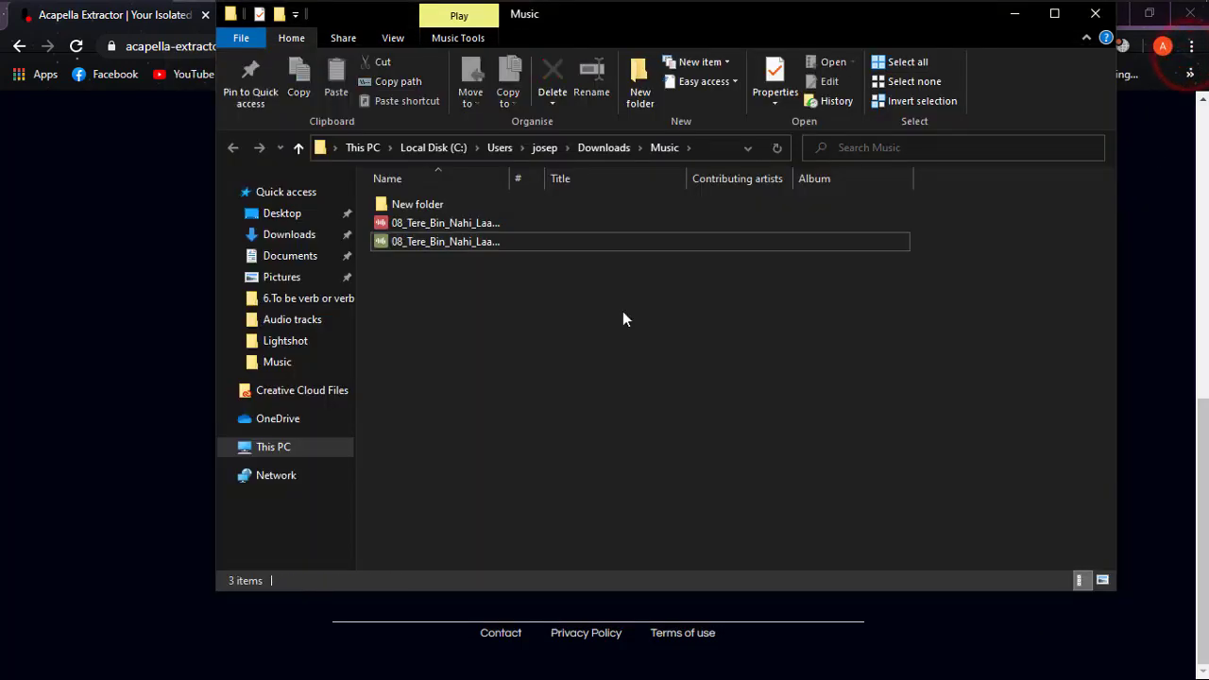
left_click(425, 225)
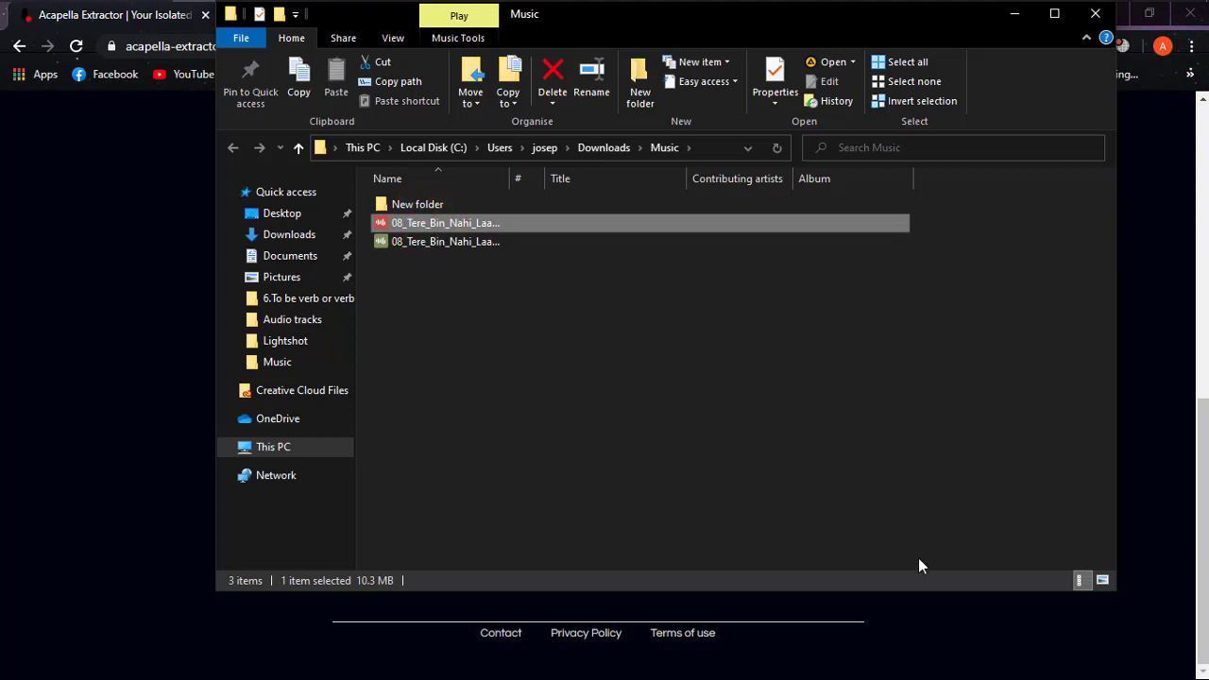
left_click(1105, 582)
left_click(734, 434)
left_click(617, 269)
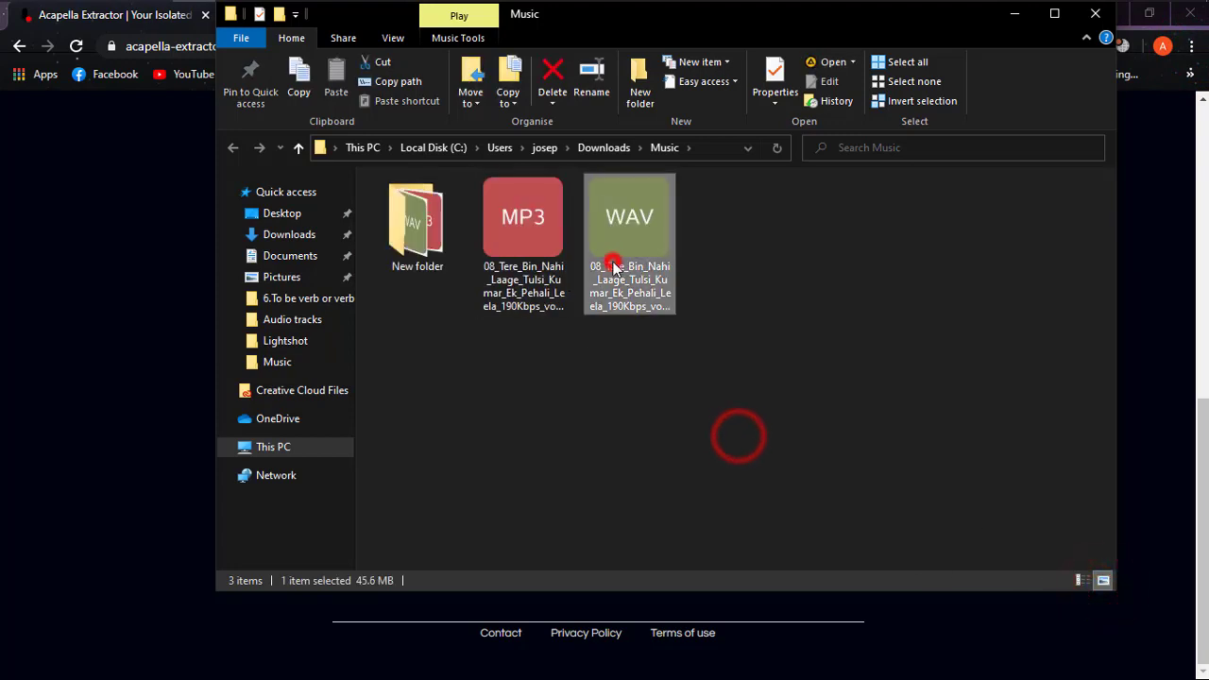
left_click(527, 225)
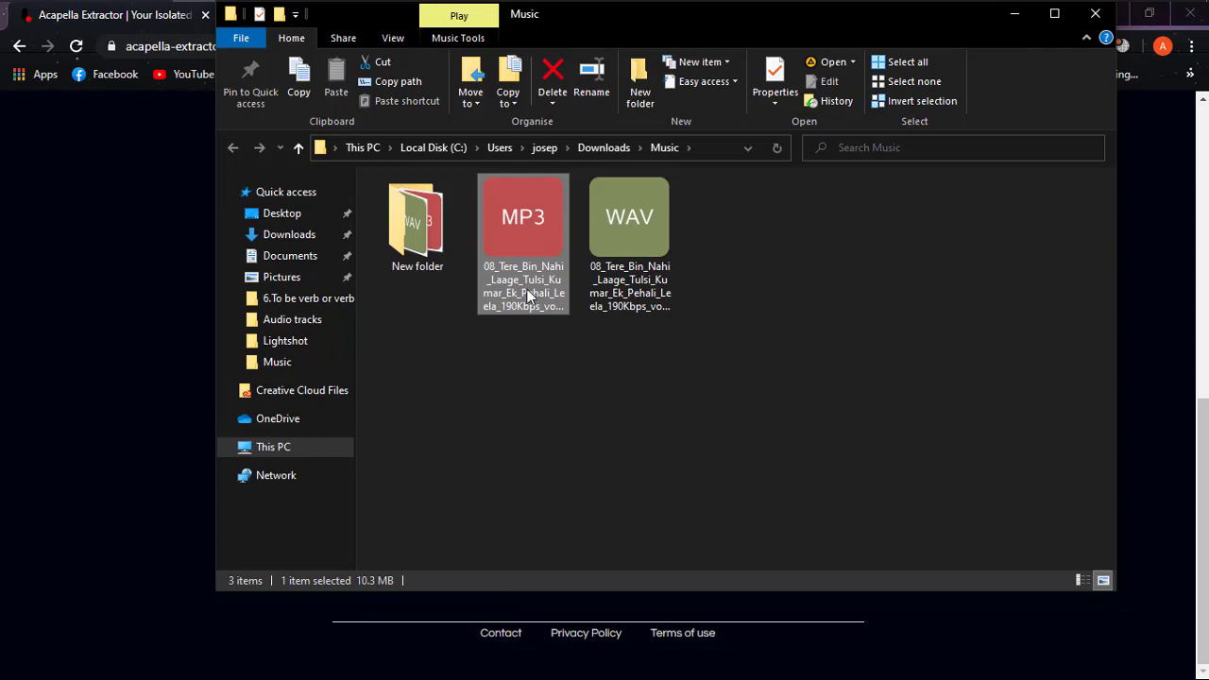
Play the MP3 in AIMP at about 1:08, 2:31 and 3:36, then close AIMP and minimize Explorer.
double_click(517, 246)
left_click(686, 589)
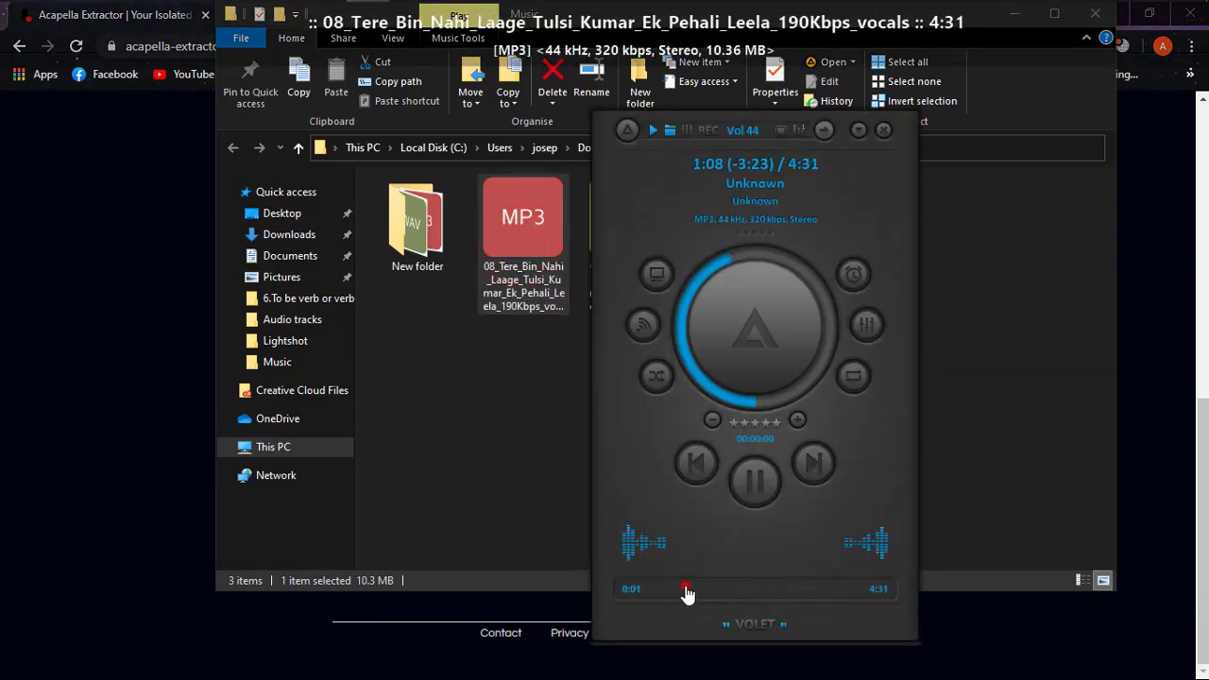
left_click(773, 589)
left_click(844, 593)
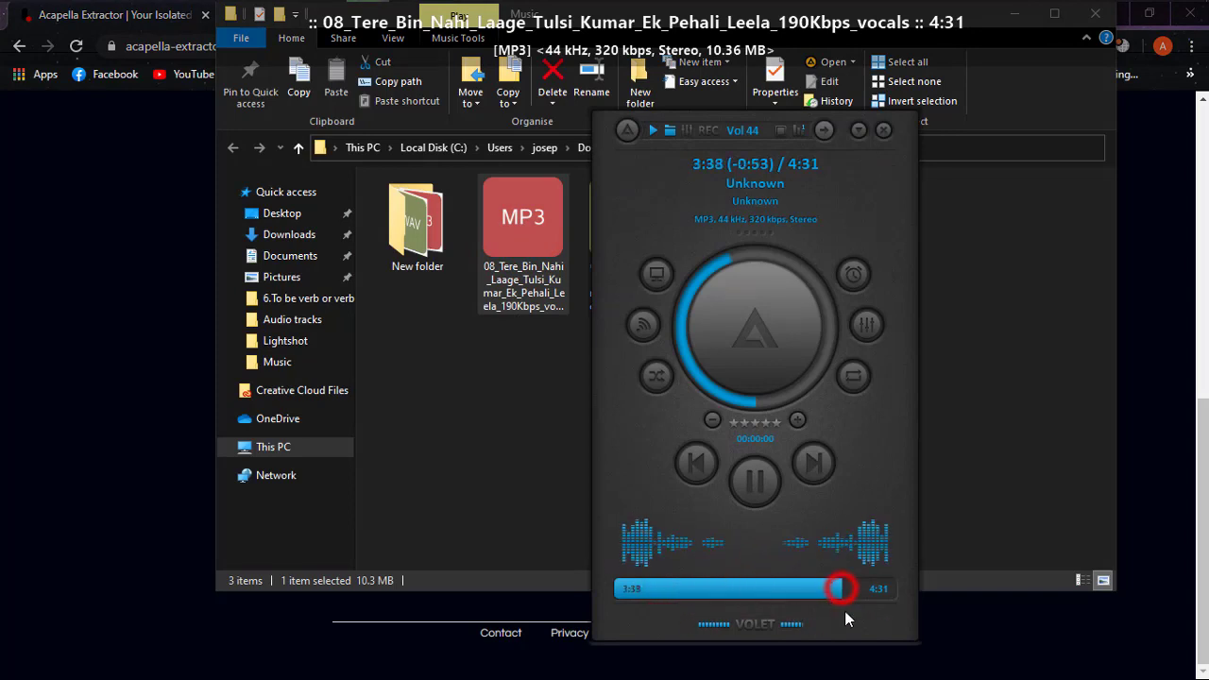
left_click(884, 130)
left_click(881, 361)
left_click(1017, 13)
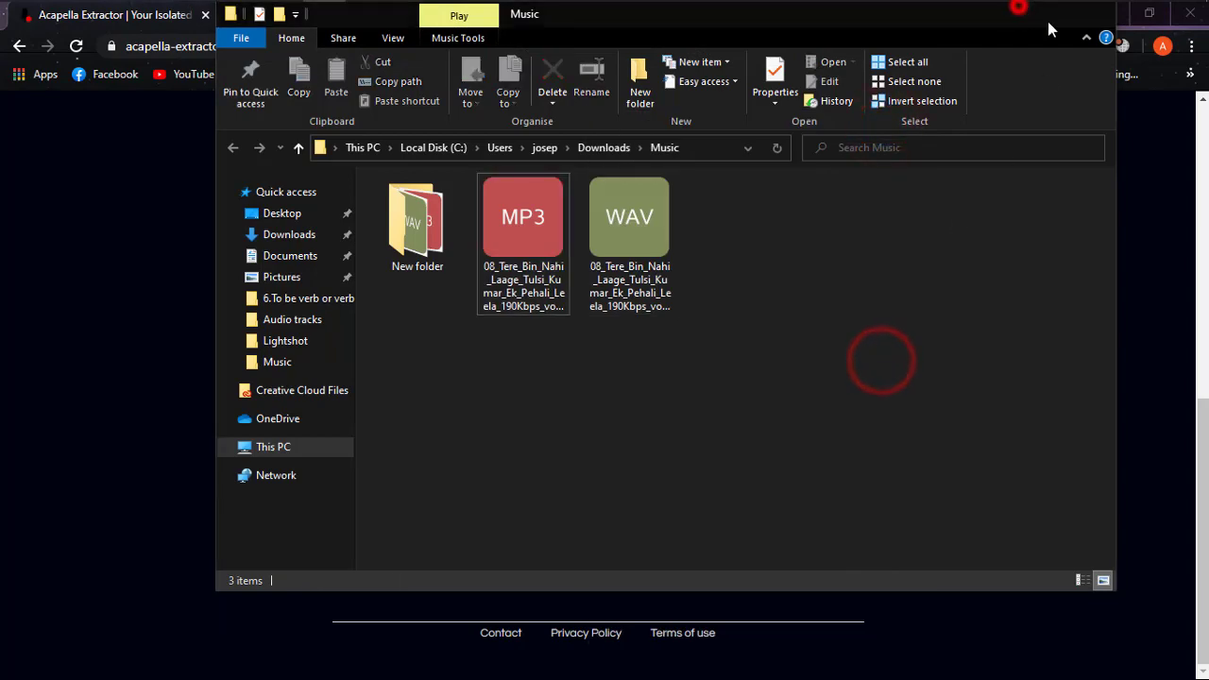
Scroll to the top of the acapella result page and minimize Chrome.
scroll(1054, 363, "up", 4)
scroll(1053, 363, "up", 3)
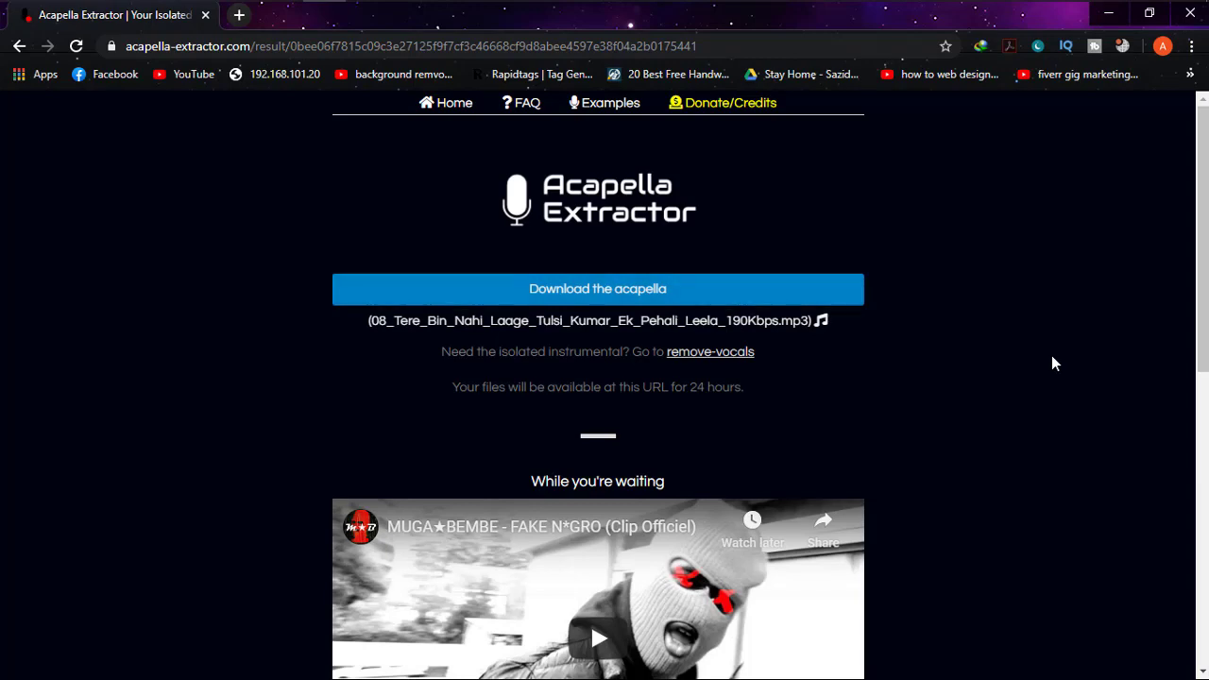
left_click(1110, 13)
left_click(612, 413)
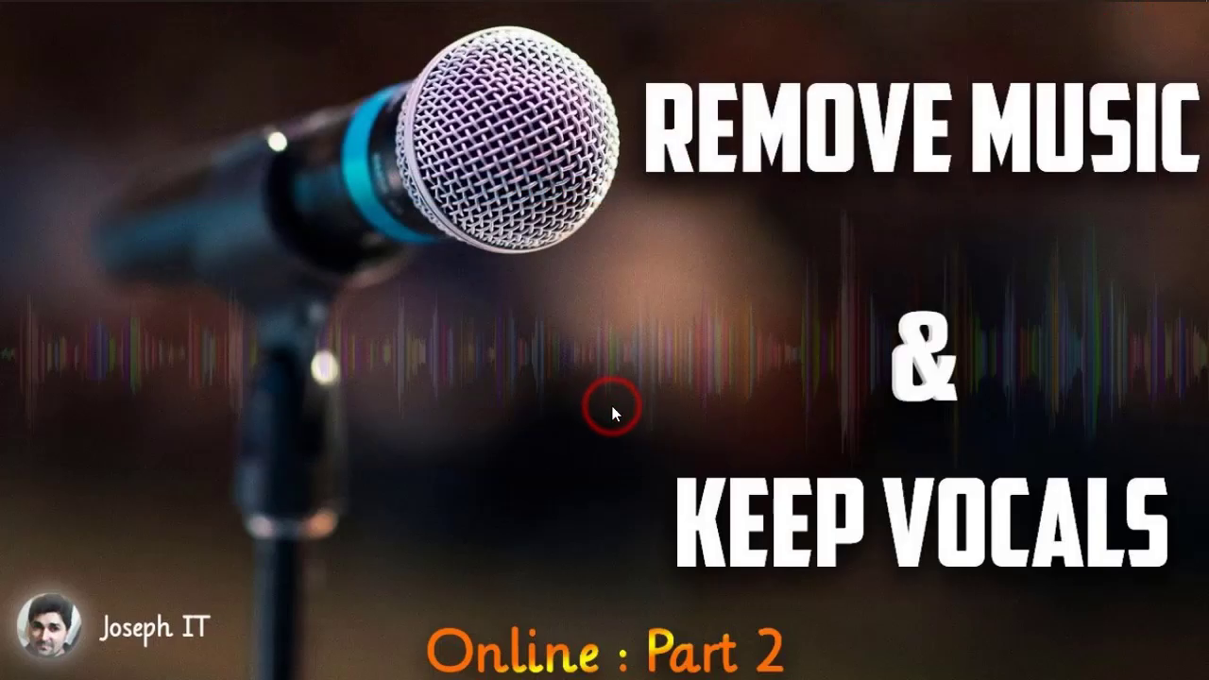